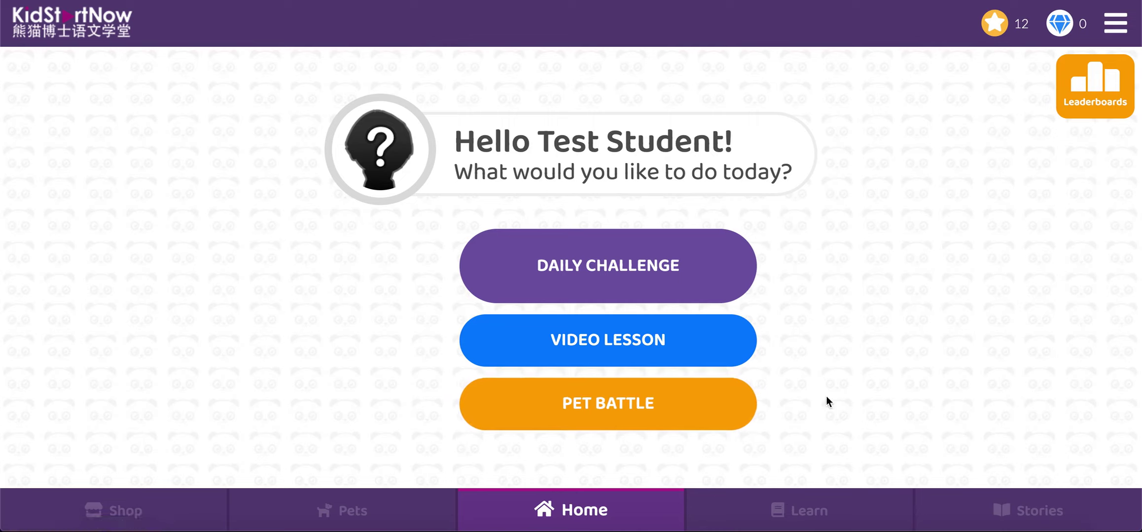
Step: Choose the red fox as the first pet and browse the Game Mode and Pets screens
left_click(649, 403)
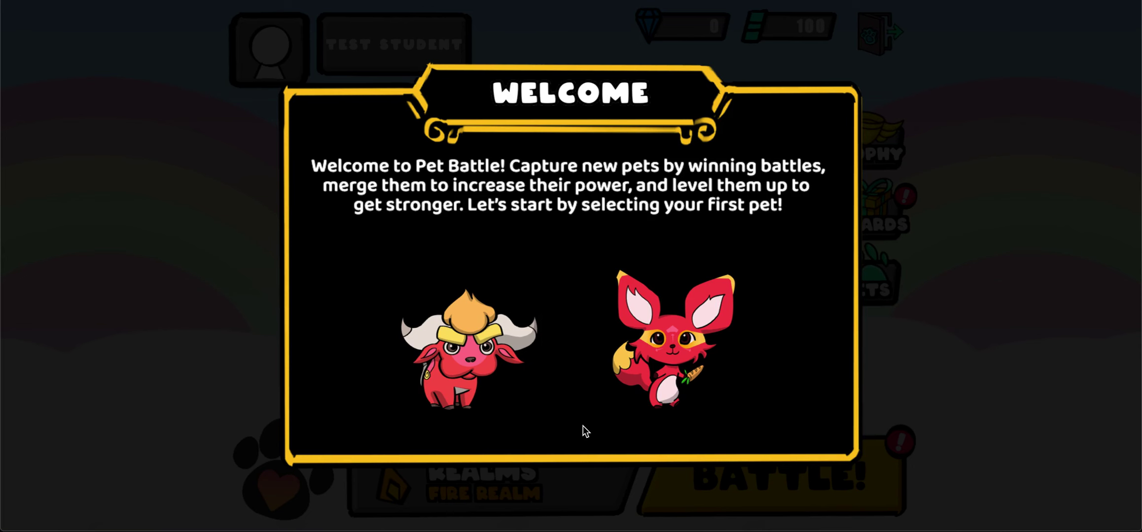
left_click(664, 361)
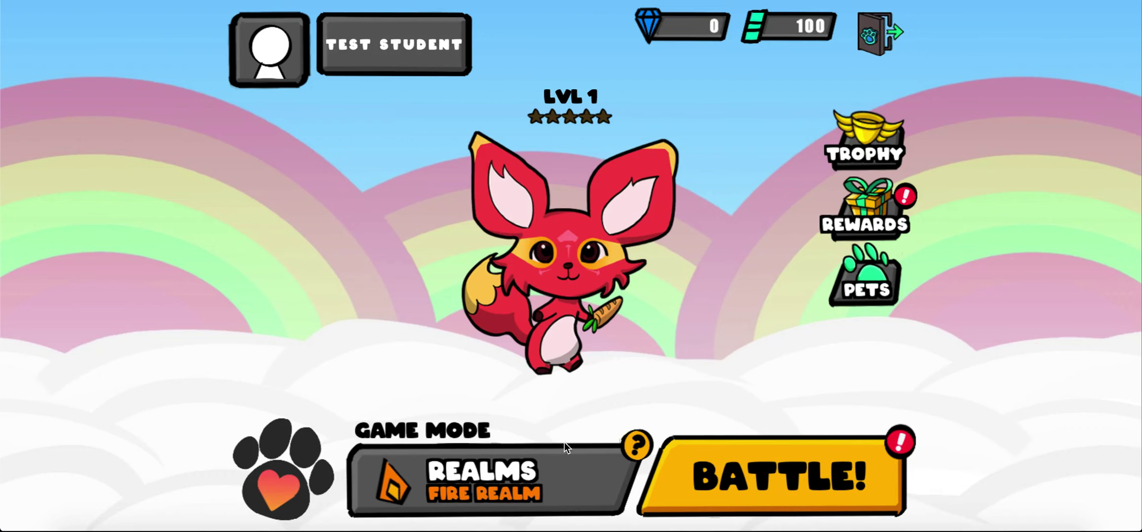
left_click(554, 466)
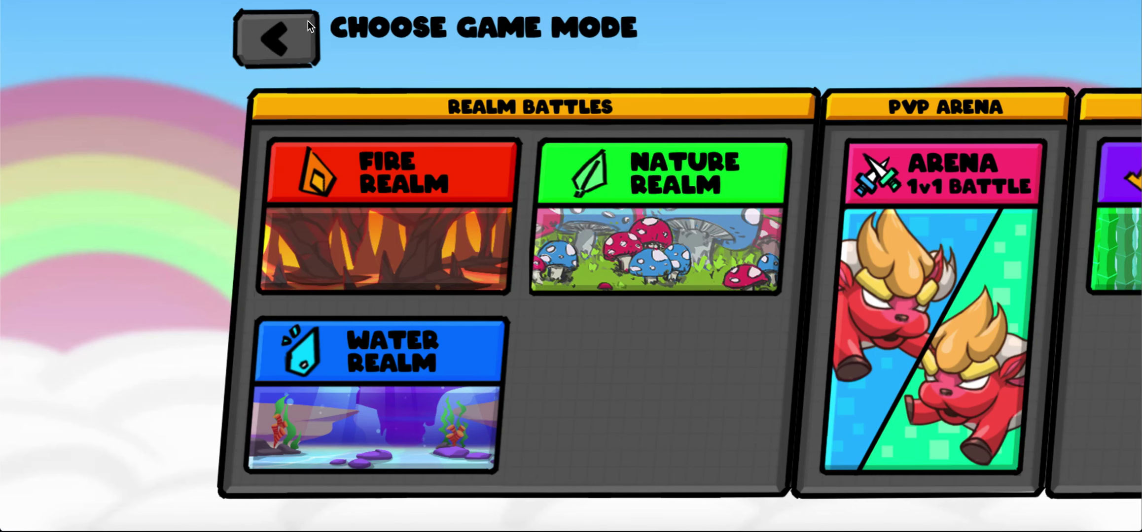
left_click(286, 52)
left_click(886, 287)
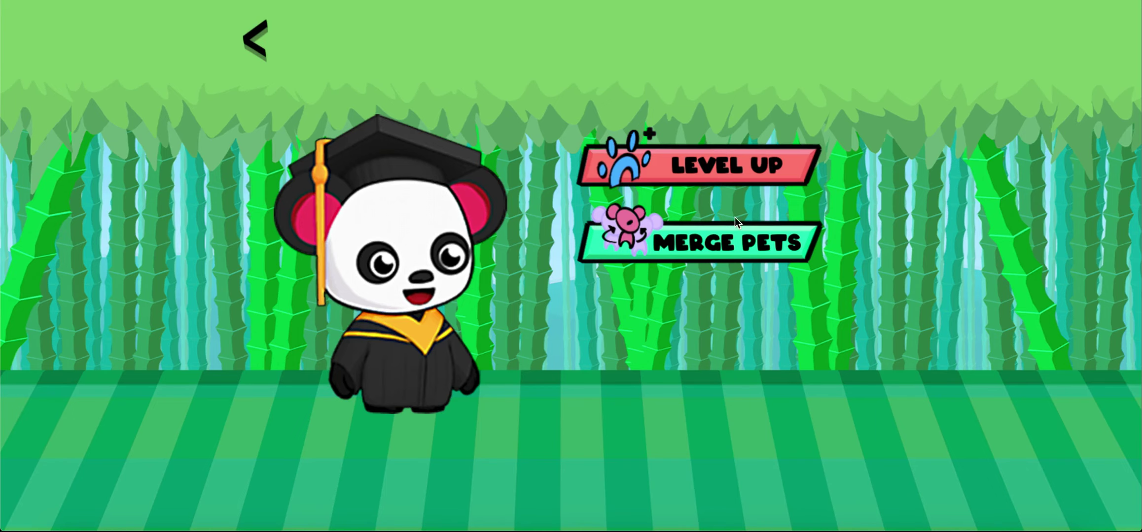
left_click(258, 34)
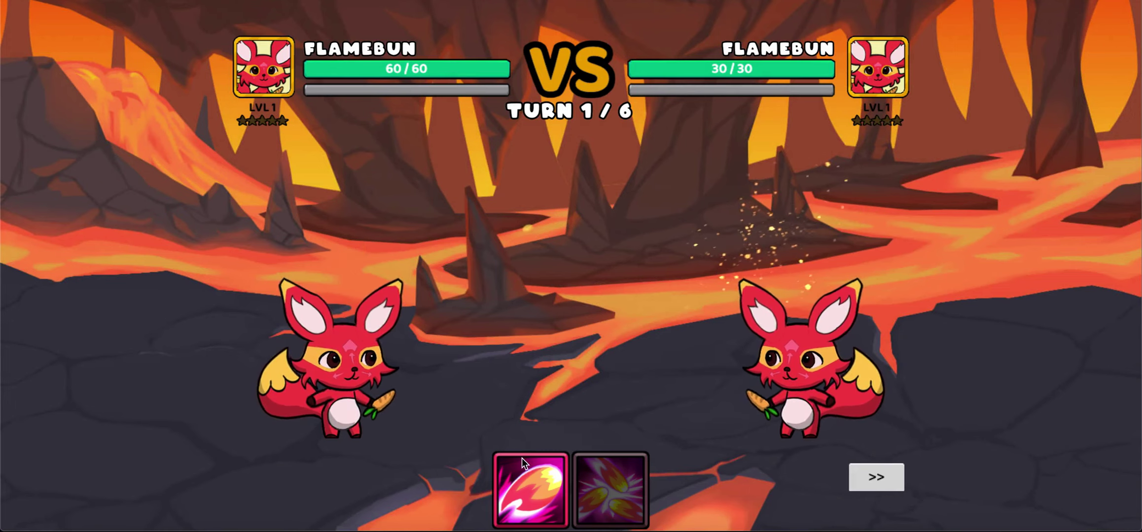
Step: Attack, answer the quiz with 'bǐ shì', and open revision for the missed word 其实
left_click(523, 481)
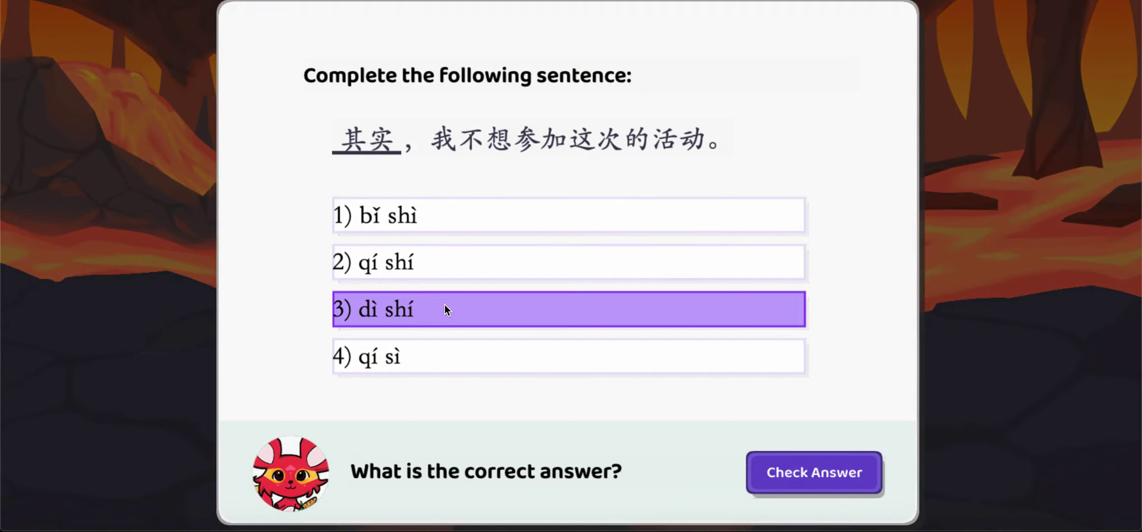
left_click(495, 225)
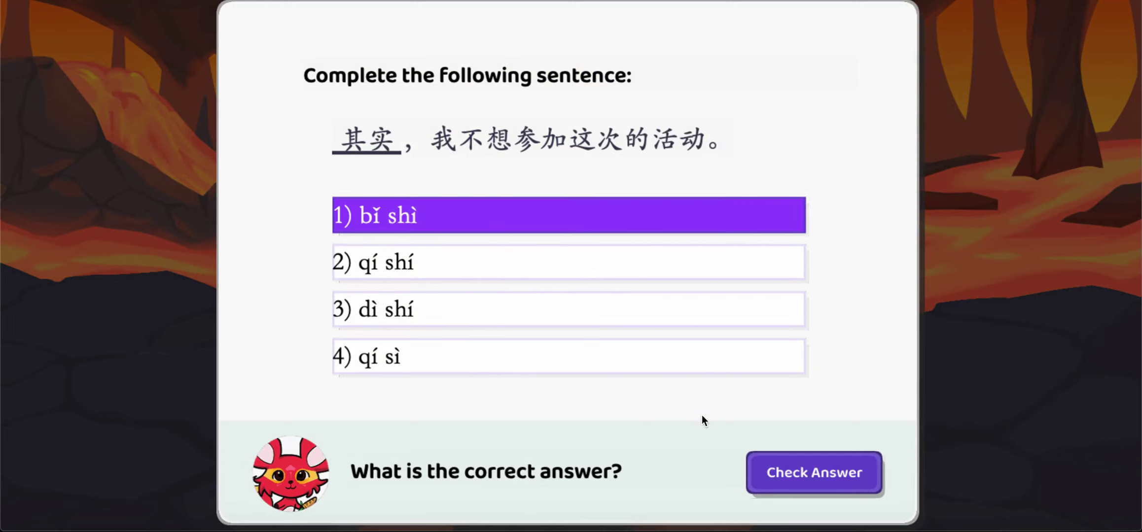
left_click(801, 468)
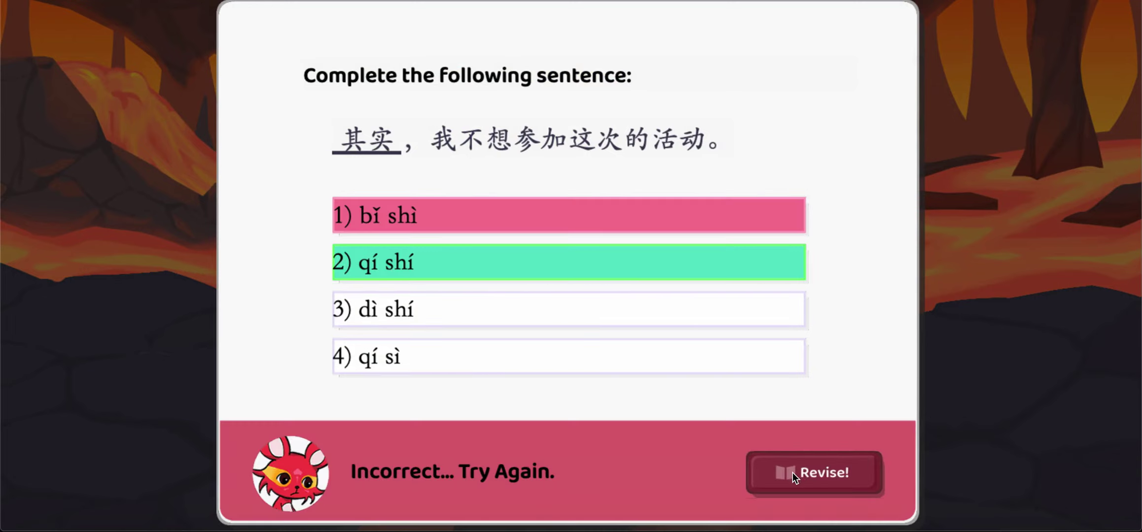
left_click(792, 474)
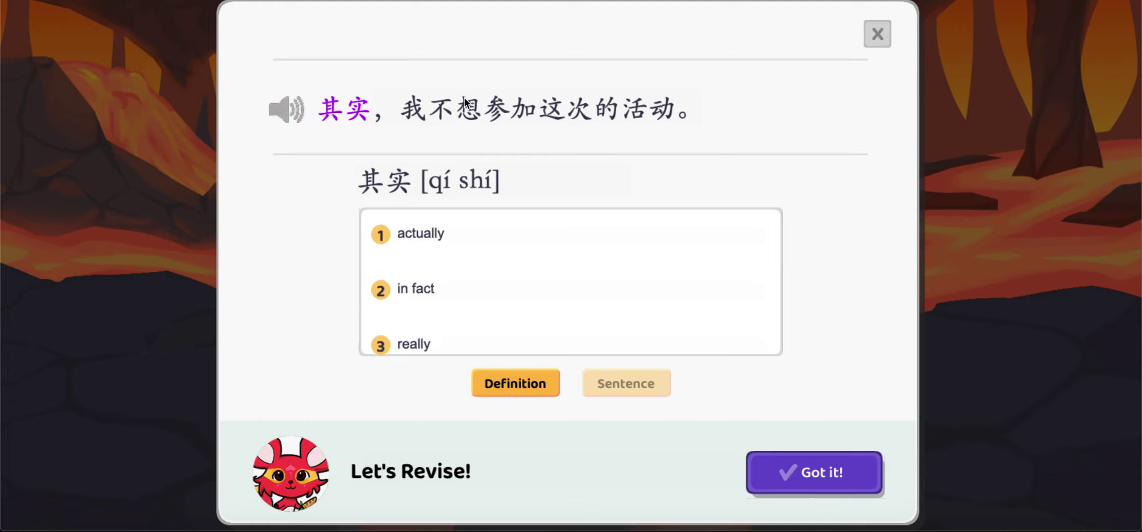
Step: Look up 不想 and 这, view an example sentence for 这, then finish revising
left_click(455, 106)
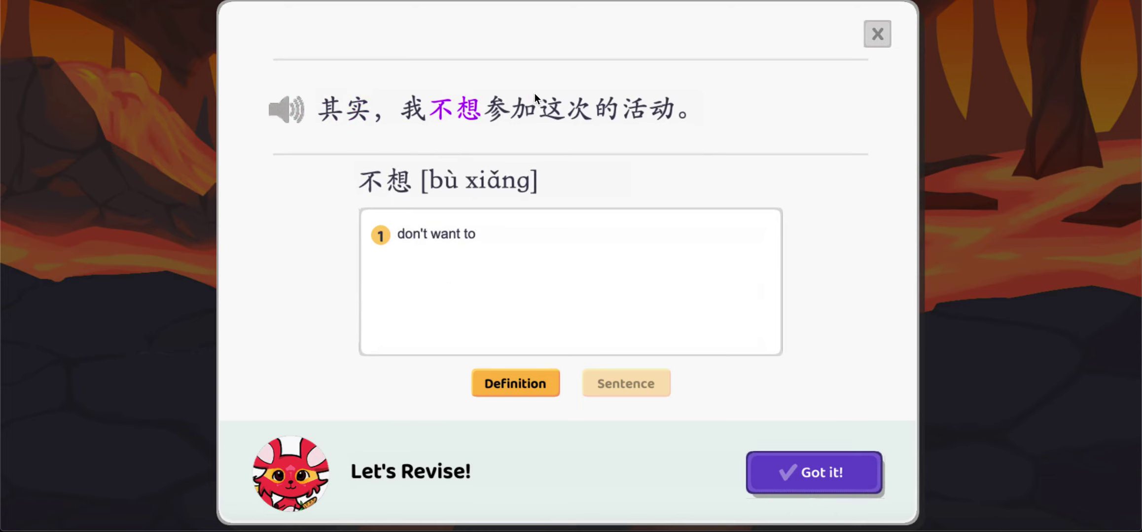
left_click(543, 111)
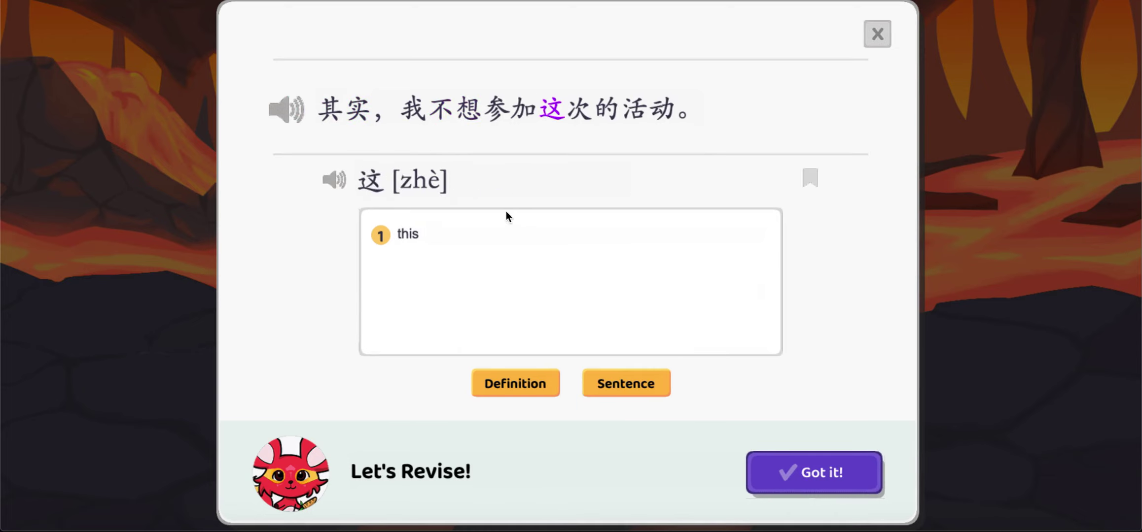
left_click(613, 384)
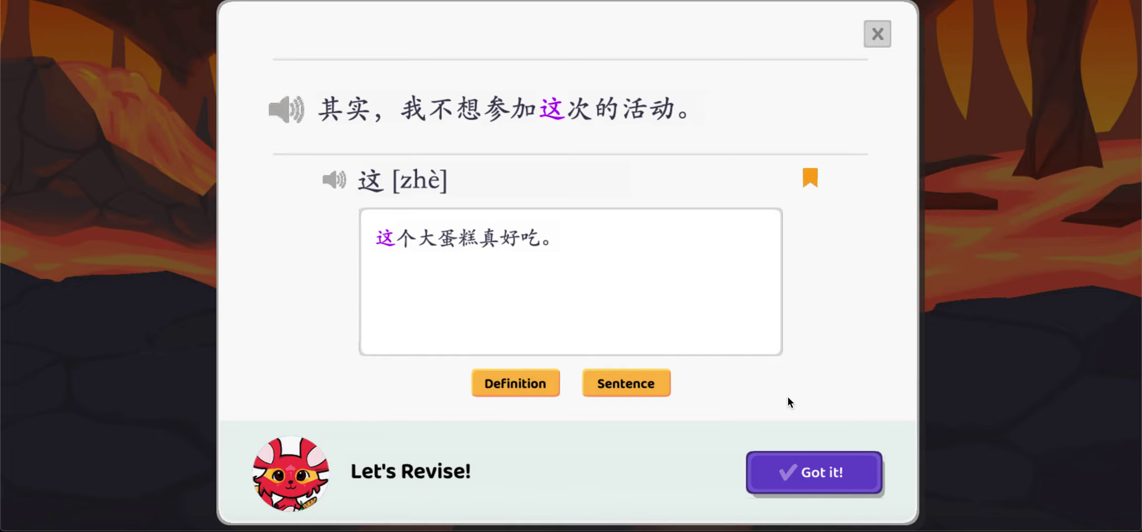
left_click(769, 483)
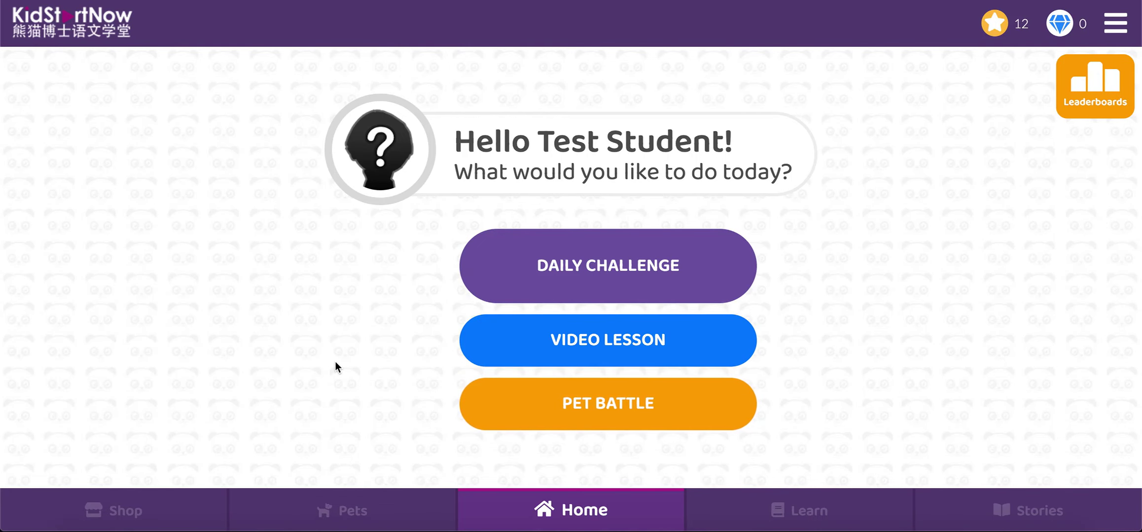
Step: Open lesson video 2 (范文学习), briefly play and pause it, then return Home
left_click(632, 355)
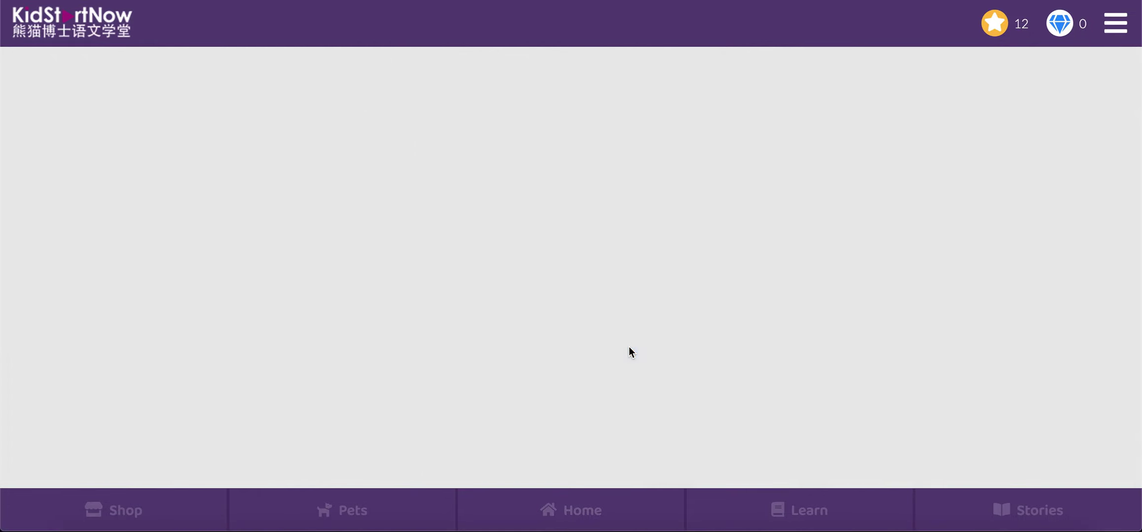
scroll(629, 348, "down", 5)
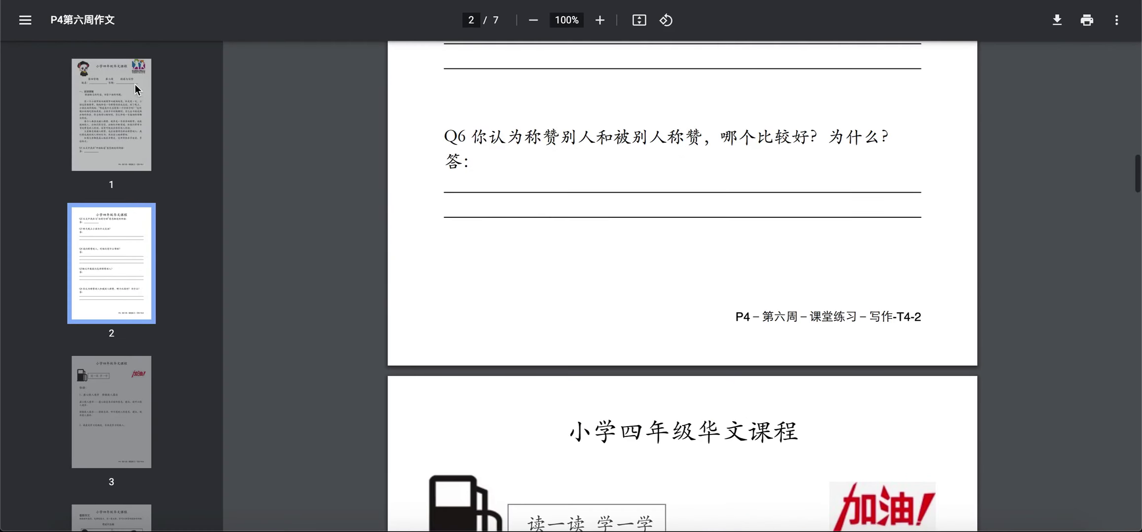
key("ctrl+w")
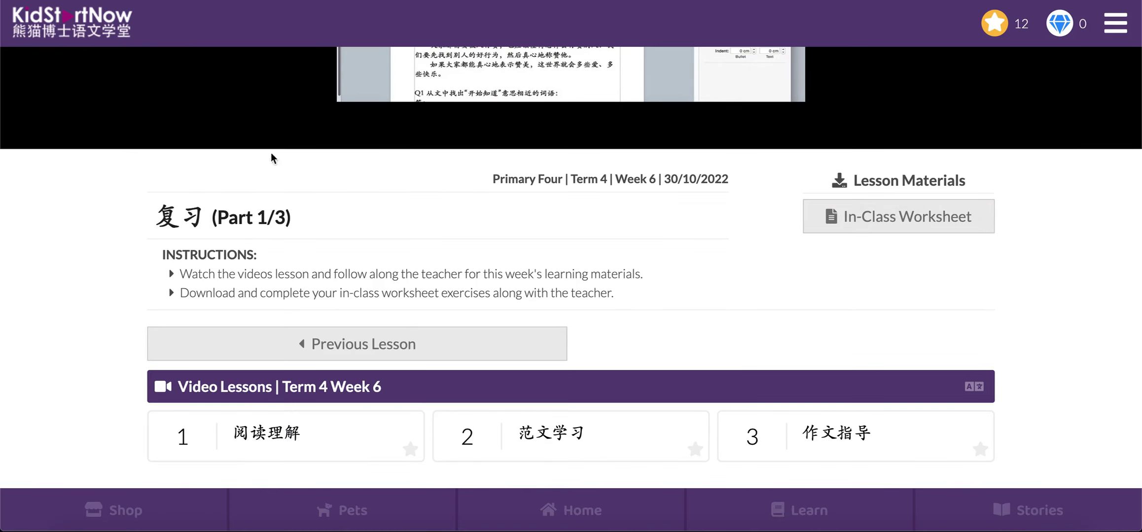
left_click(576, 450)
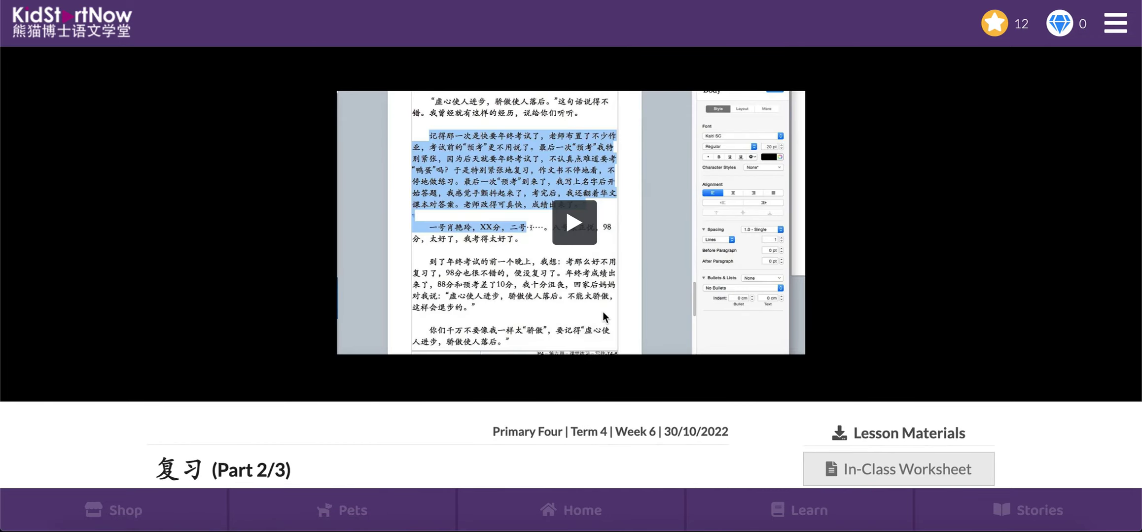
left_click(575, 227)
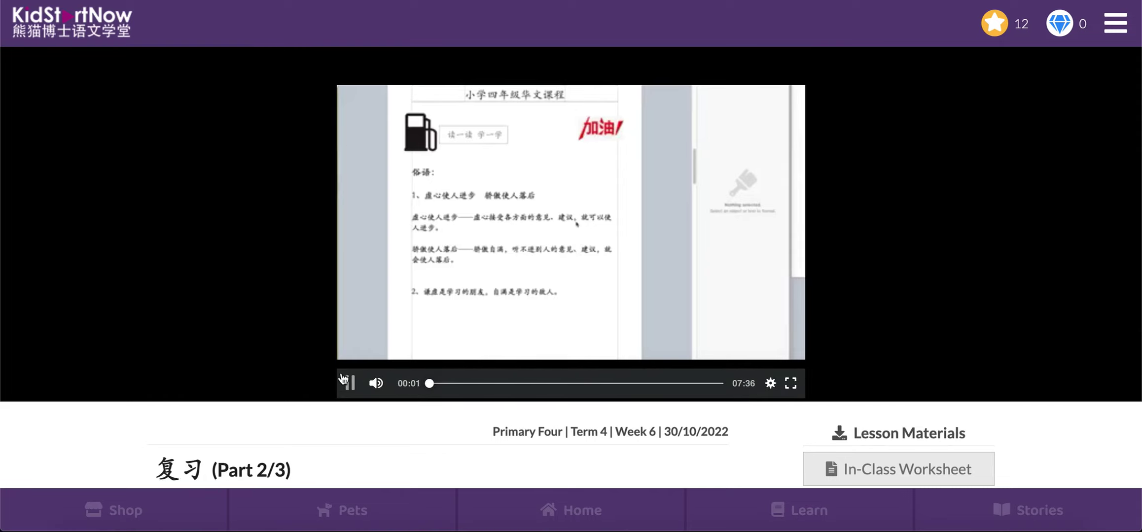
left_click(348, 385)
scroll(364, 413, "down", 1)
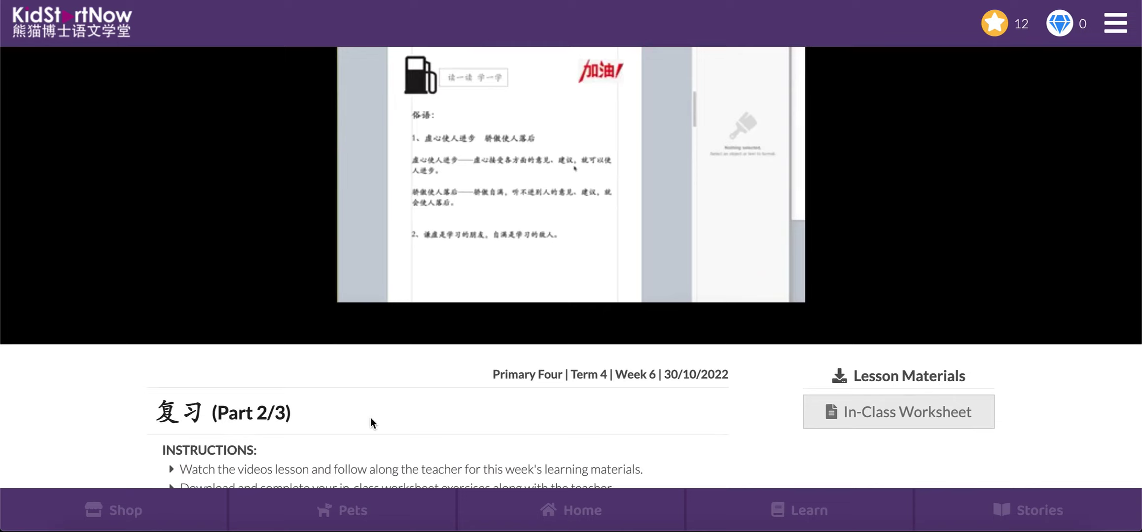
scroll(441, 247, "up", 2)
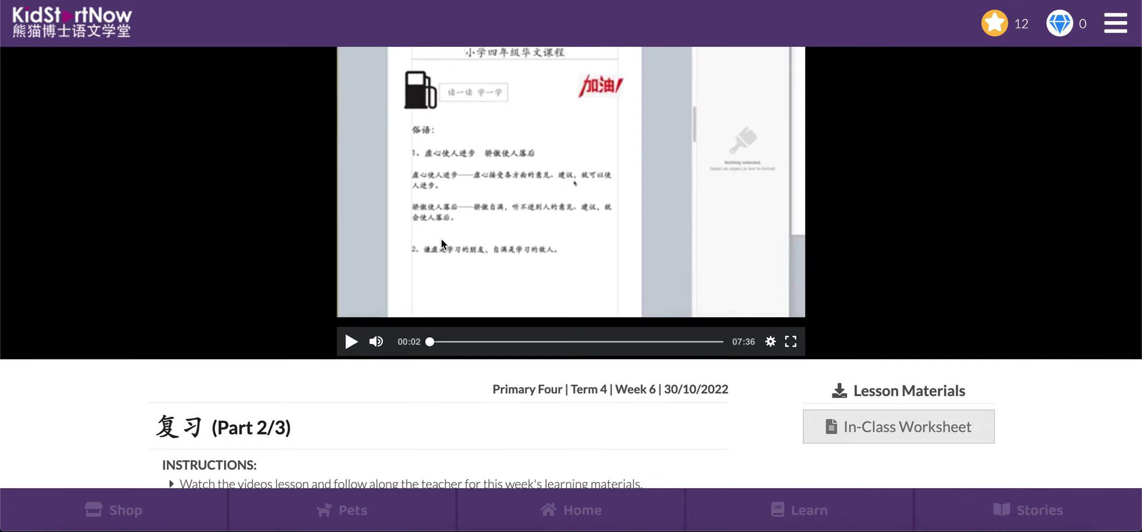
left_click(50, 30)
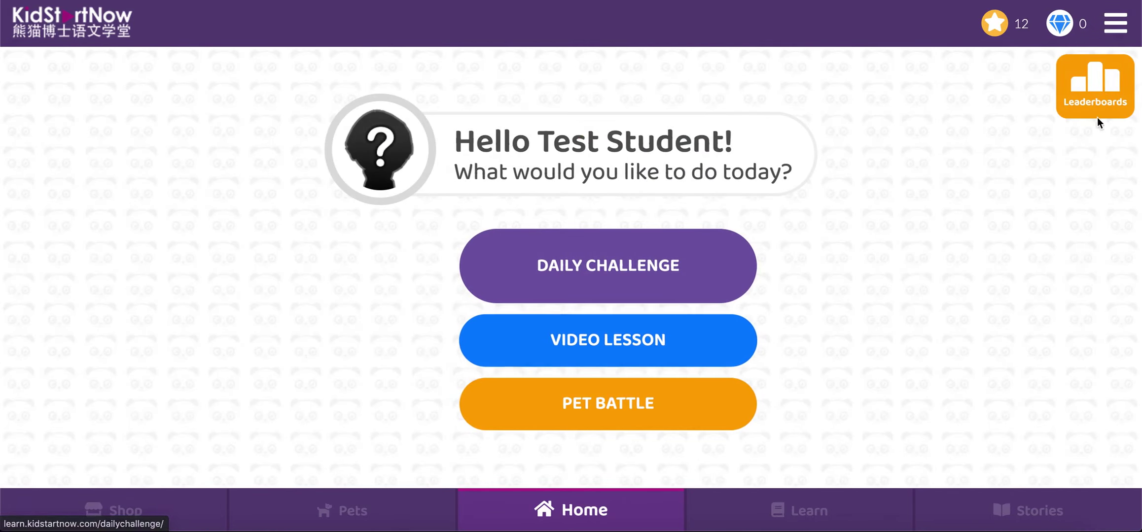
Step: Open the Primary Four Term 4 Week 5 passage, view its questions, and look up 但是
left_click(1114, 23)
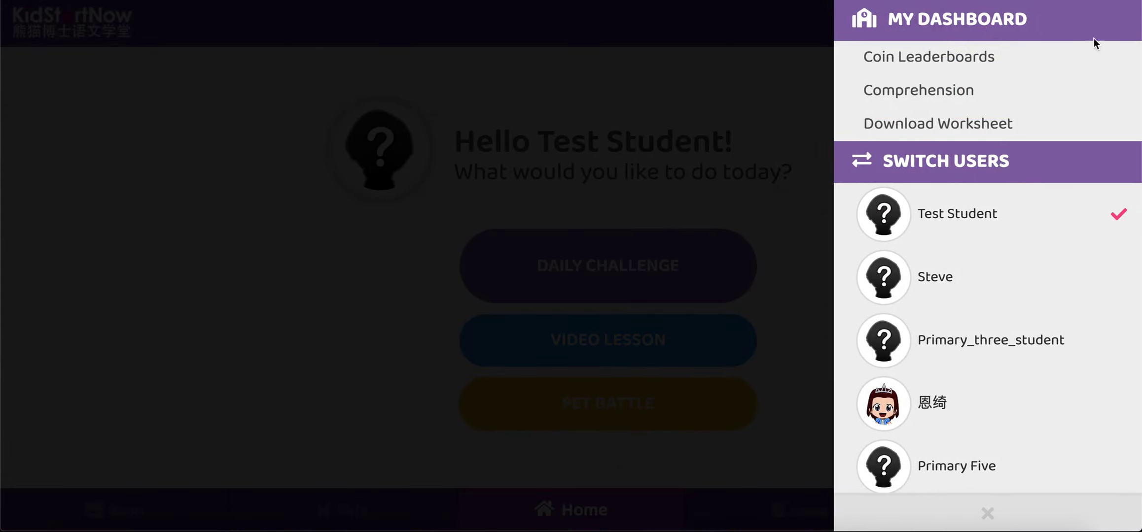
left_click(1054, 87)
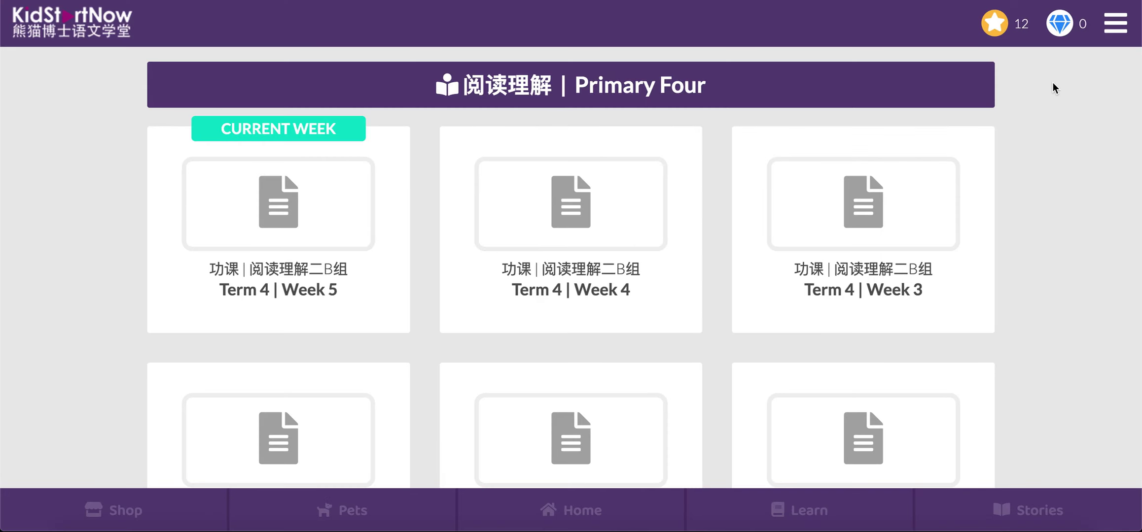
left_click(357, 204)
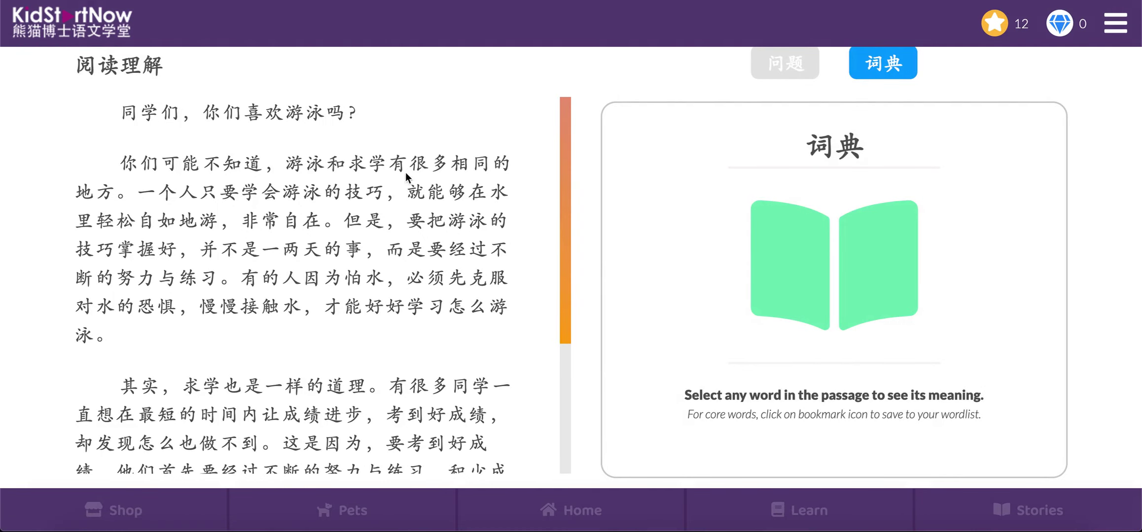
scroll(406, 173, "down", 1)
scroll(386, 169, "down", 3)
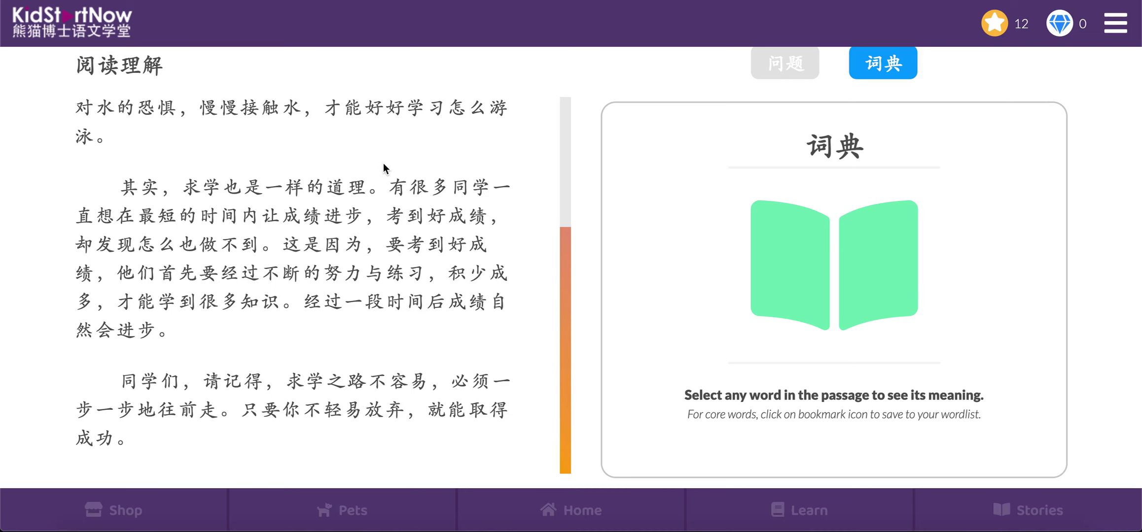
scroll(383, 164, "up", 3)
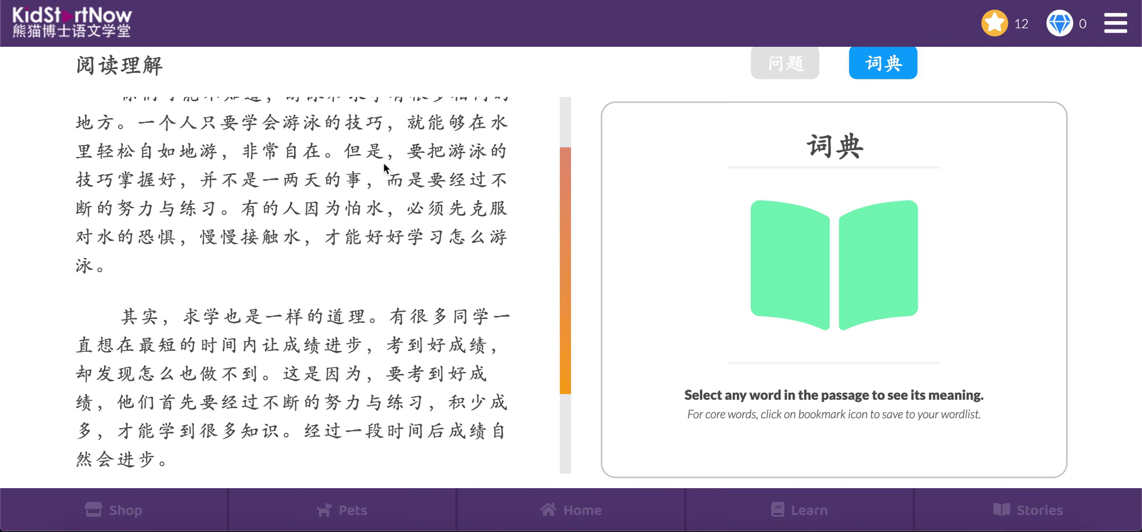
left_click(784, 74)
scroll(747, 212, "down", 1)
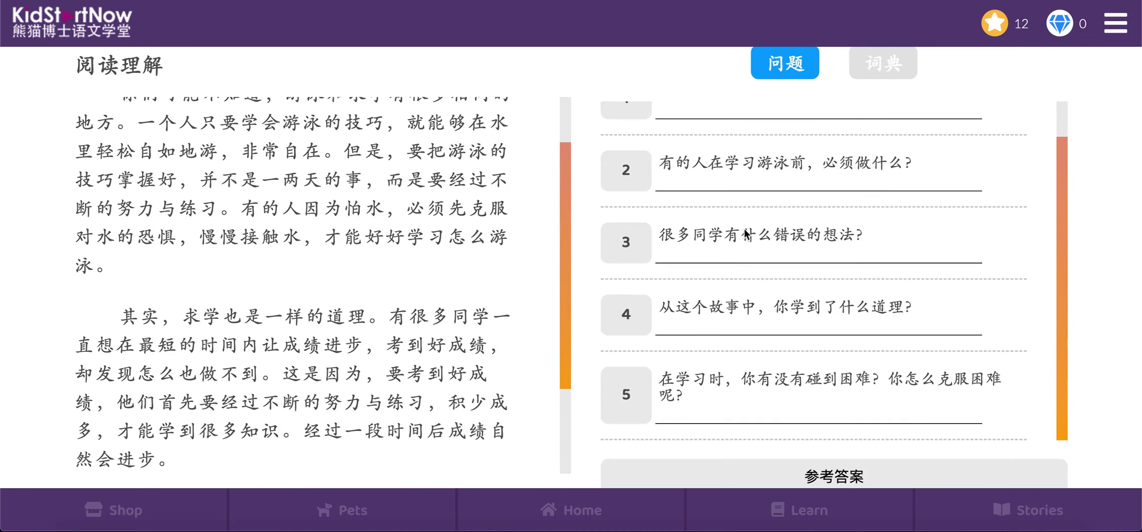
scroll(410, 212, "up", 2)
scroll(410, 211, "down", 1)
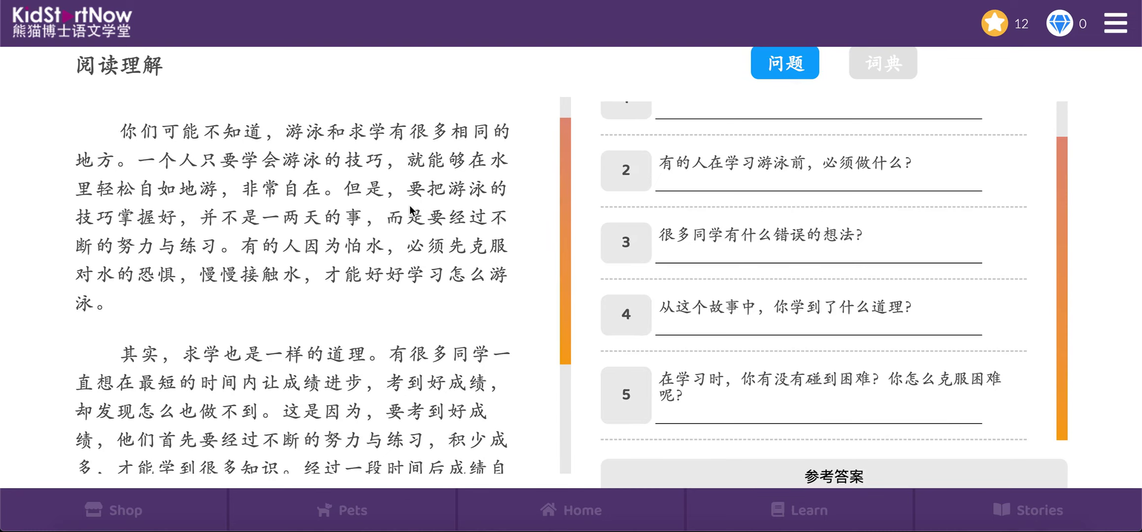
left_click(368, 192)
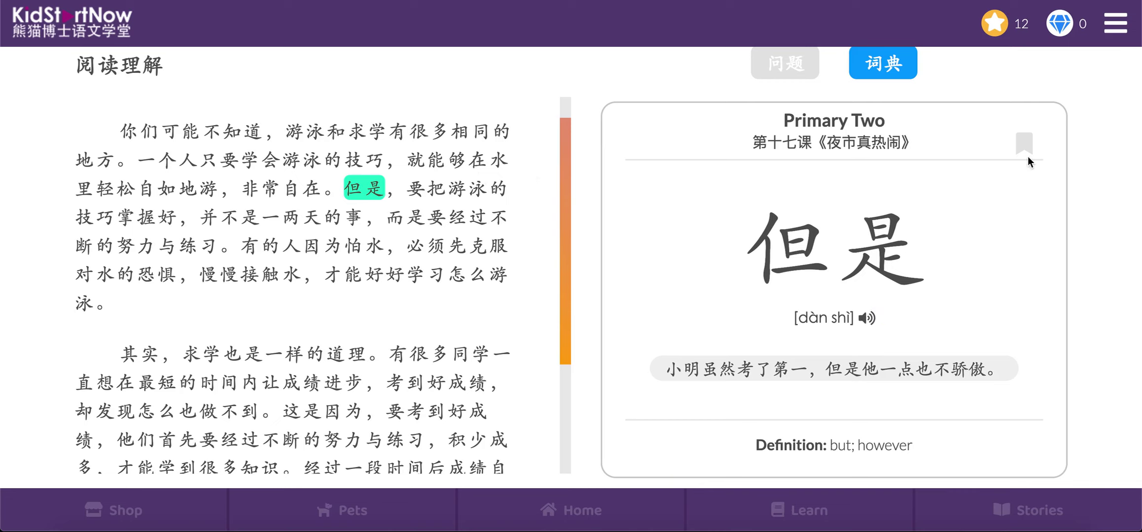
Step: Bookmark 但是, look up 先 and 克服, show the questions, then return Home
left_click(1025, 159)
left_click(456, 247)
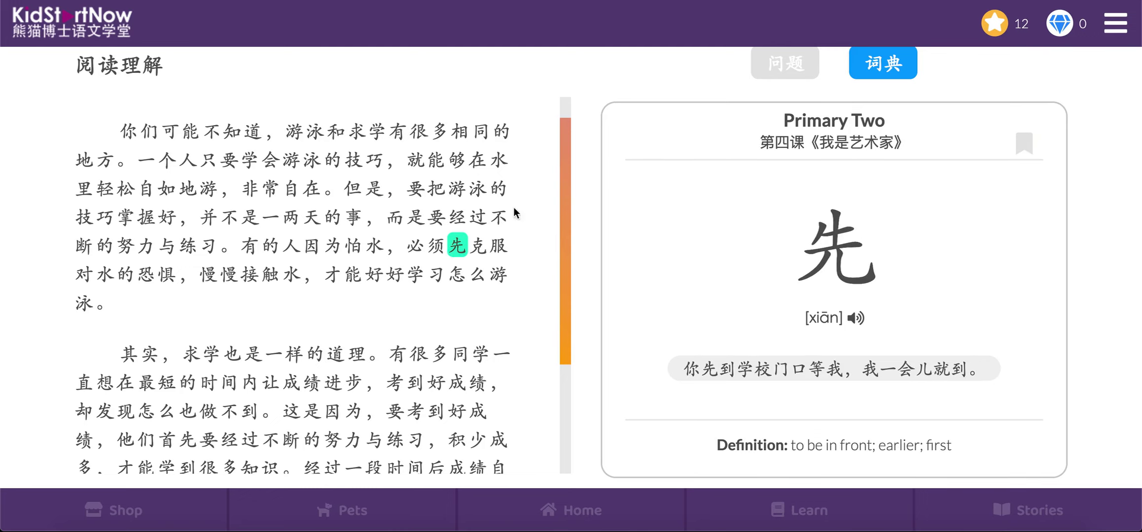
left_click(475, 250)
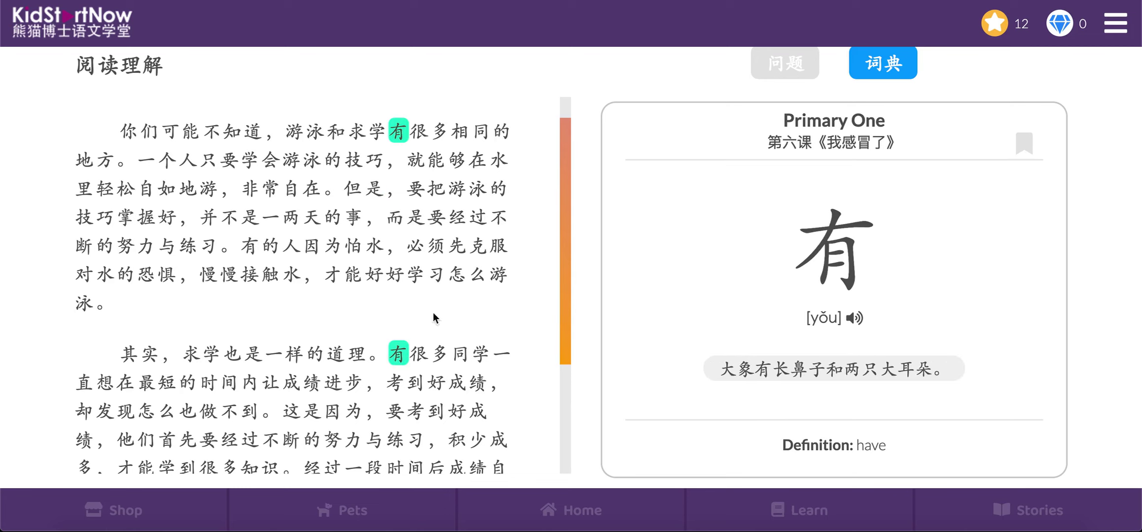
left_click(771, 73)
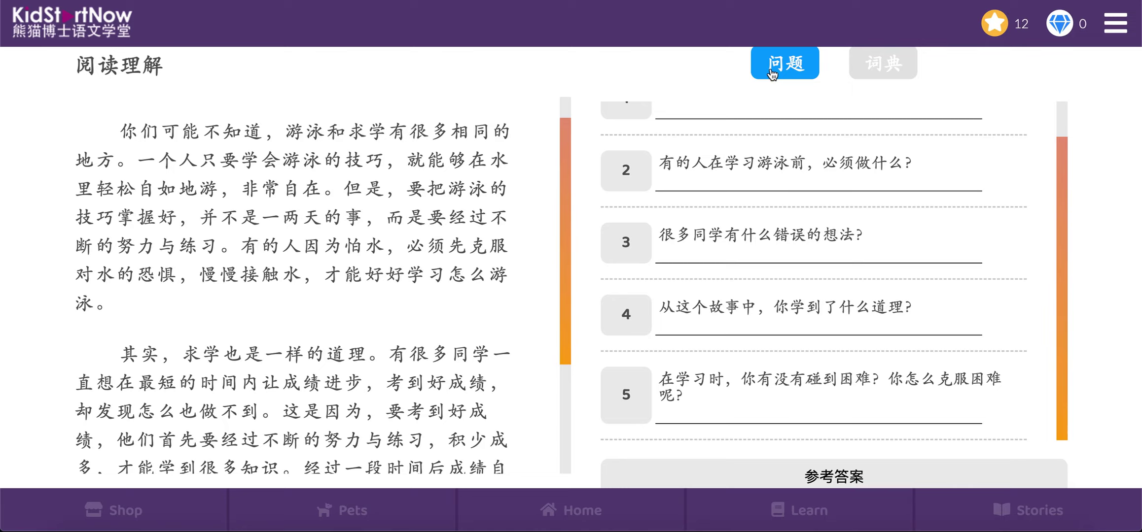
left_click(42, 26)
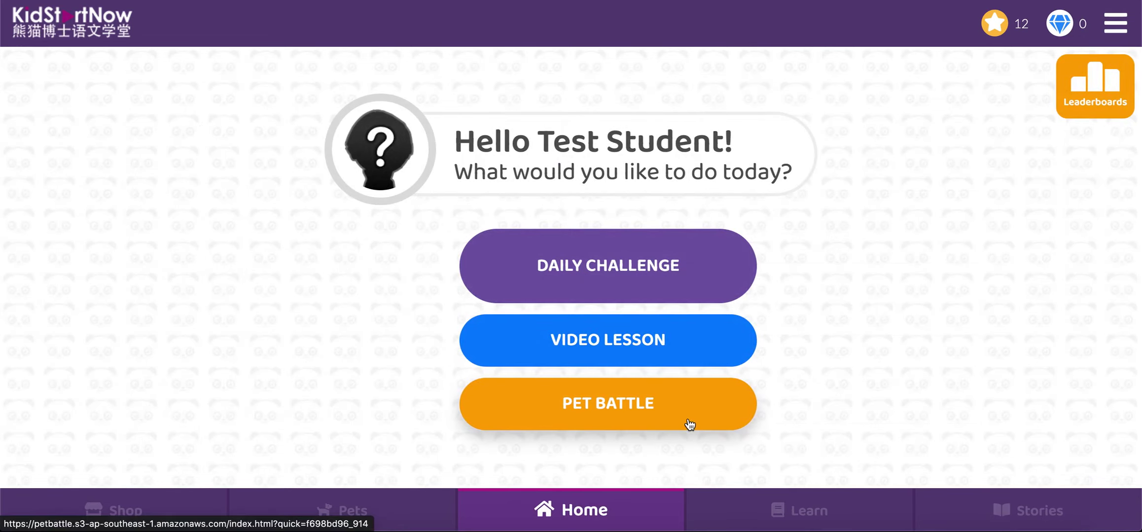
Step: Open the side menu and close it again without choosing anything
left_click(1121, 29)
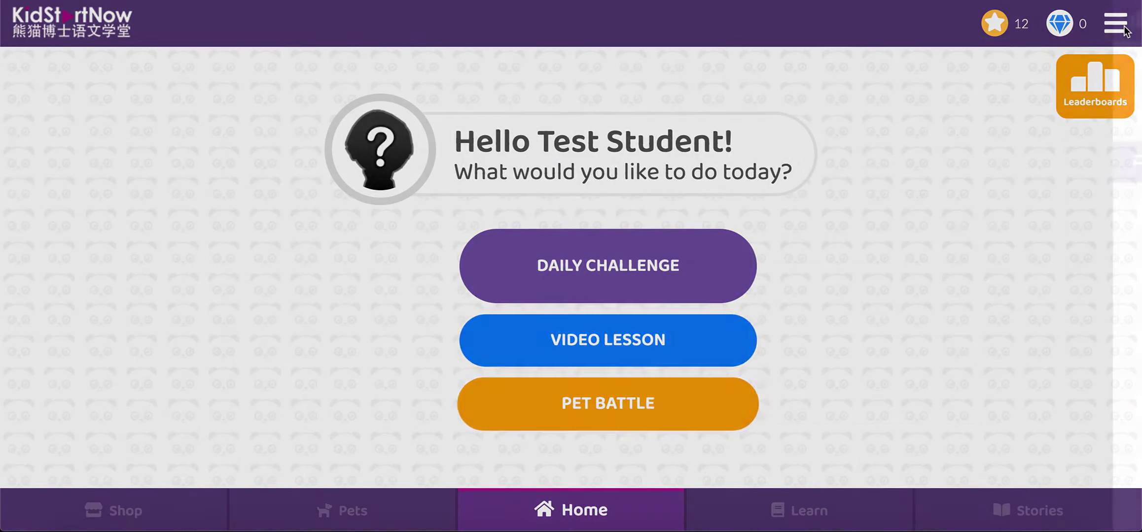
left_click(729, 105)
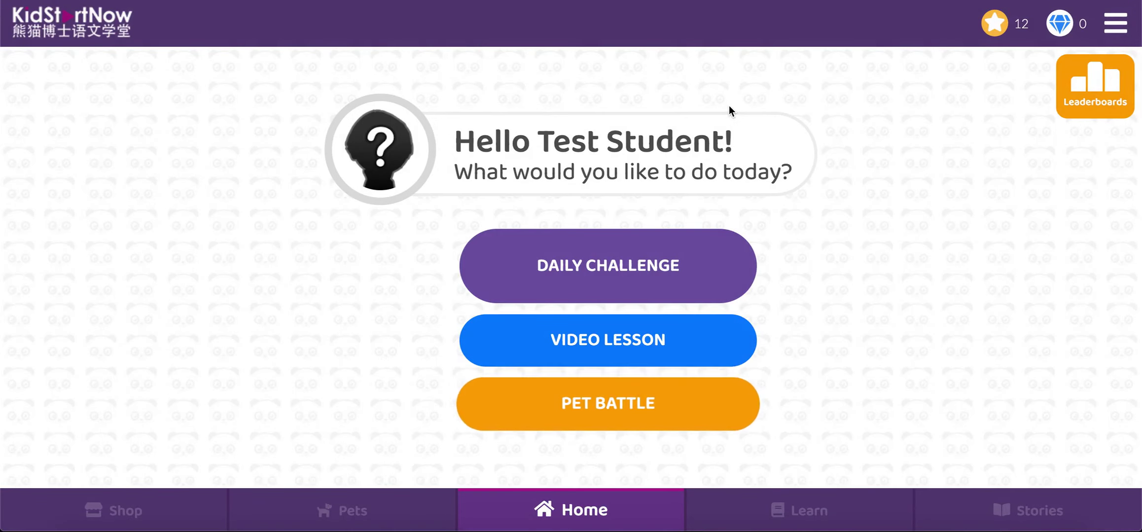